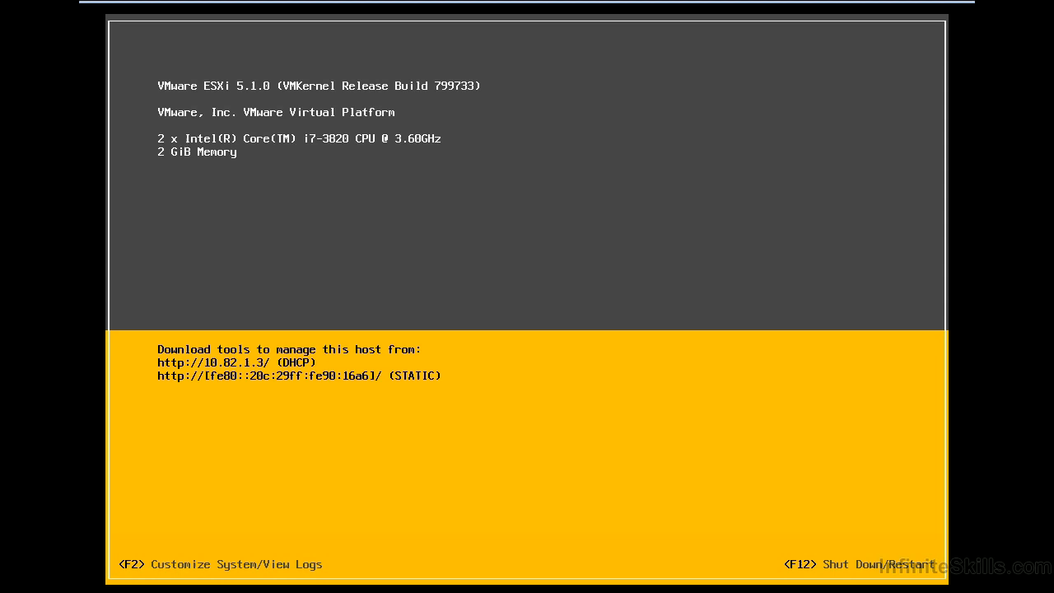
- Open system customization and log in as root by entering the account password
key("F2")
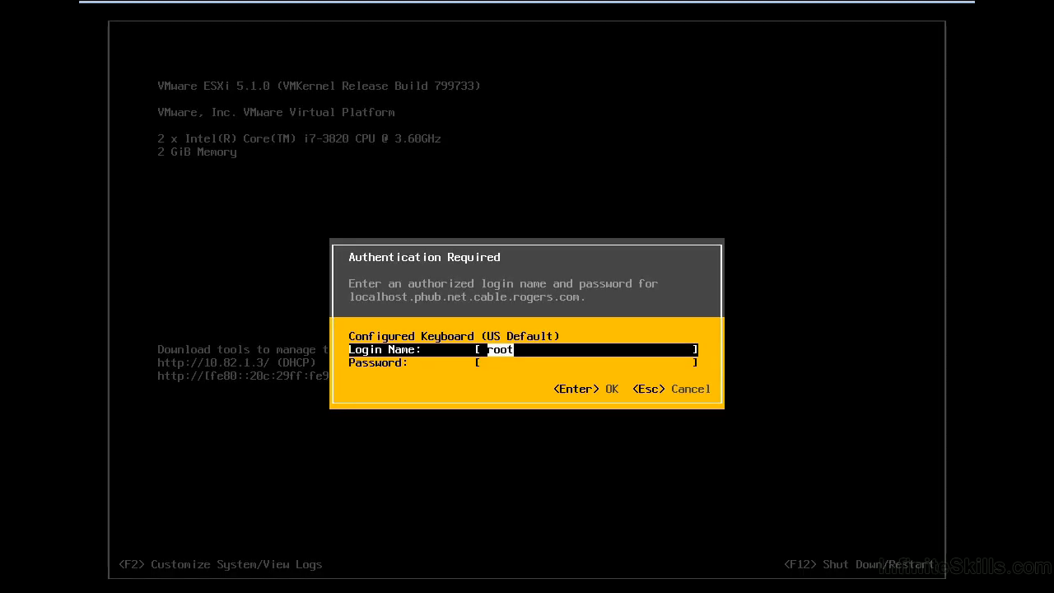
key("Tab")
type("********")
key("Return")
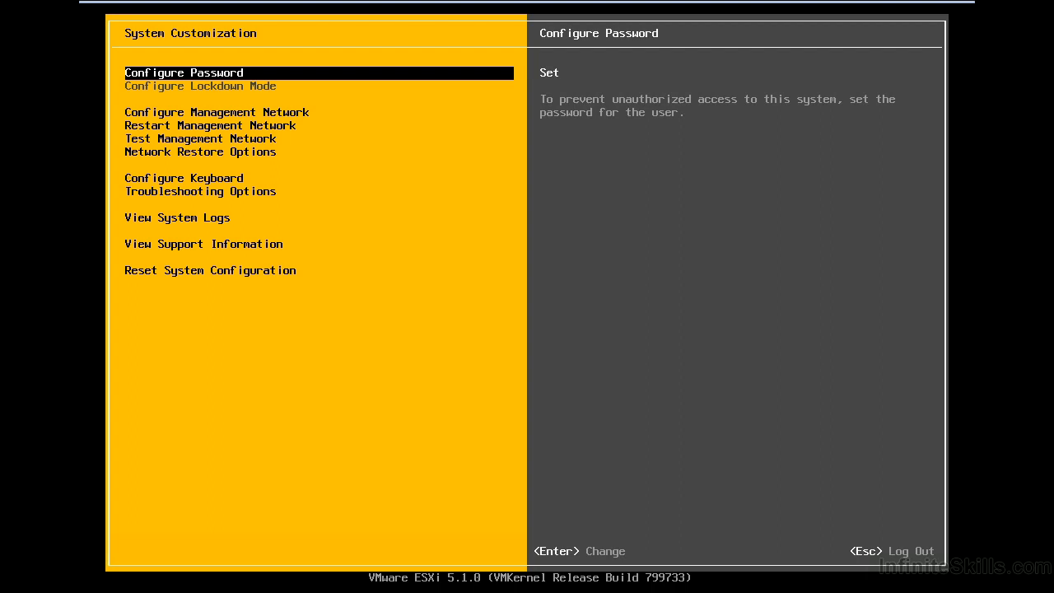
- Add vmnic1 to the adapters selected for the host's management network
key("Down")
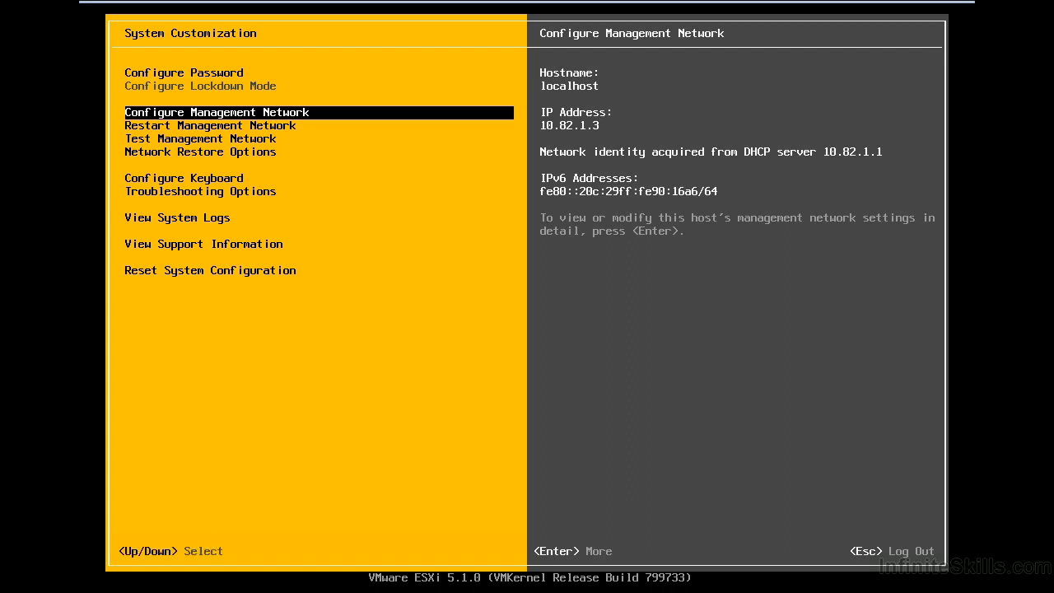
key("Return")
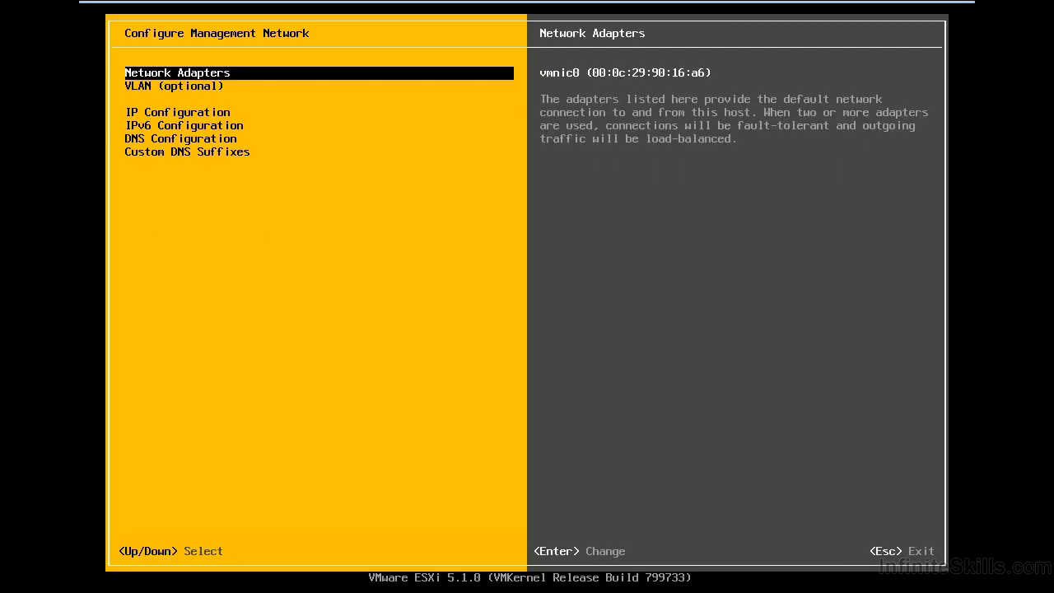
key("Return")
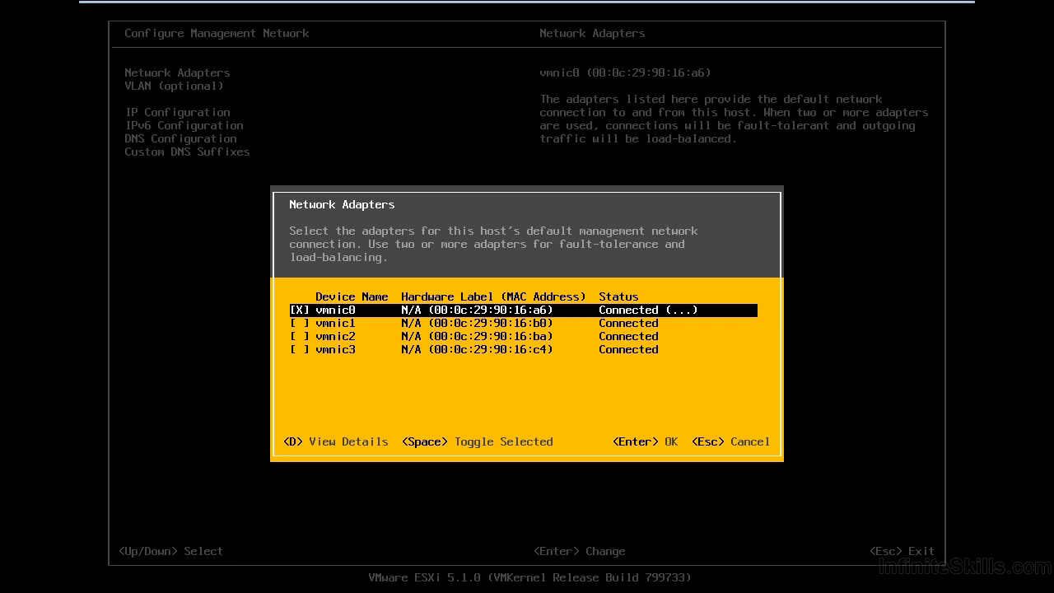
key("Down")
key("space")
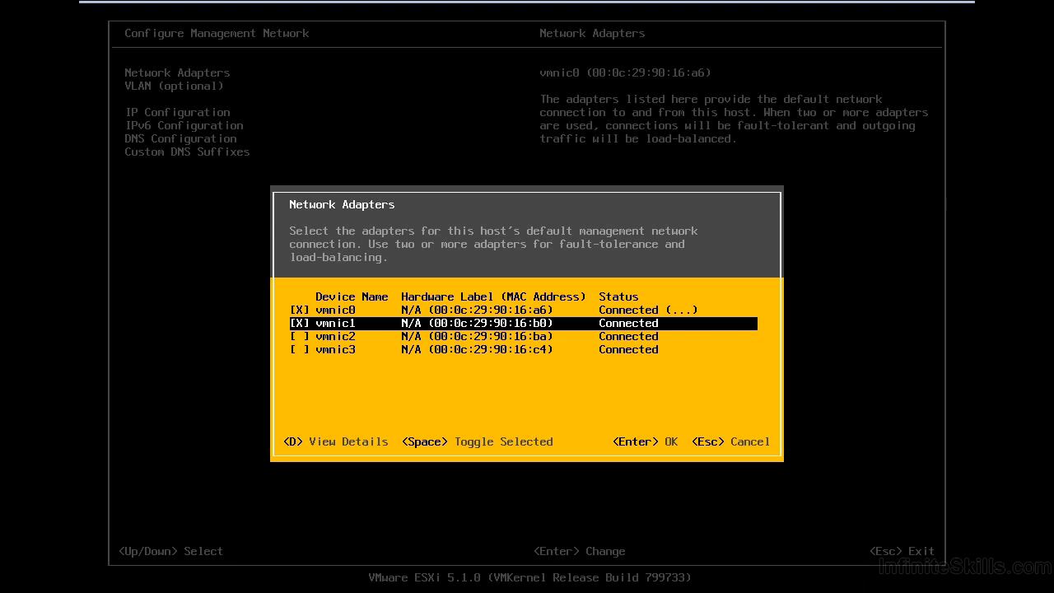
- Check the adapter details of vmnic0 and vmnic2, and accept the network adapter selection
key("Return")
key("Up")
key("d")
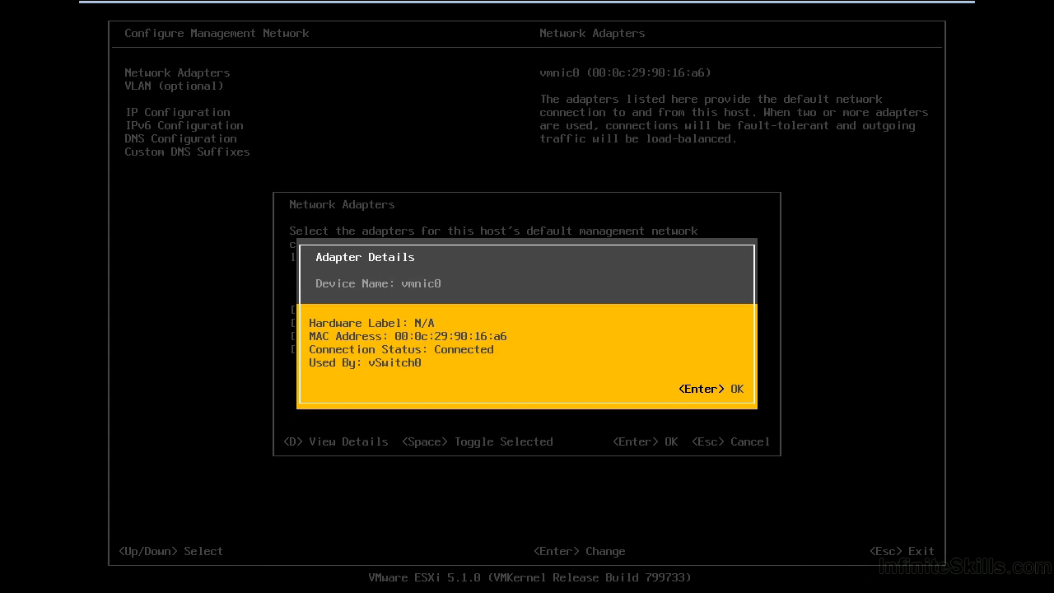
key("Return")
key("Down")
key("Down")
key("d")
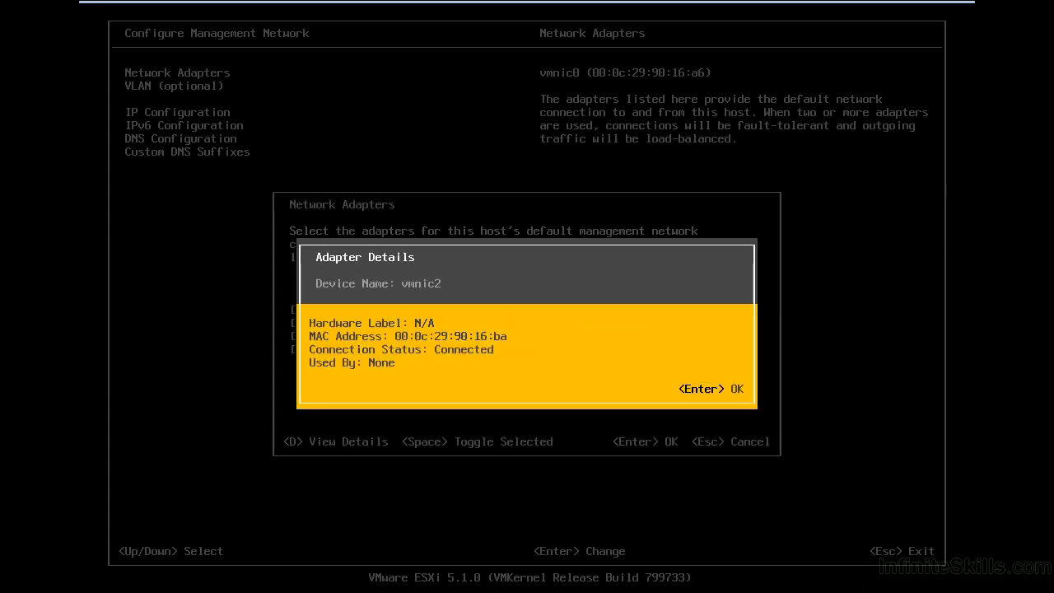
key("Return")
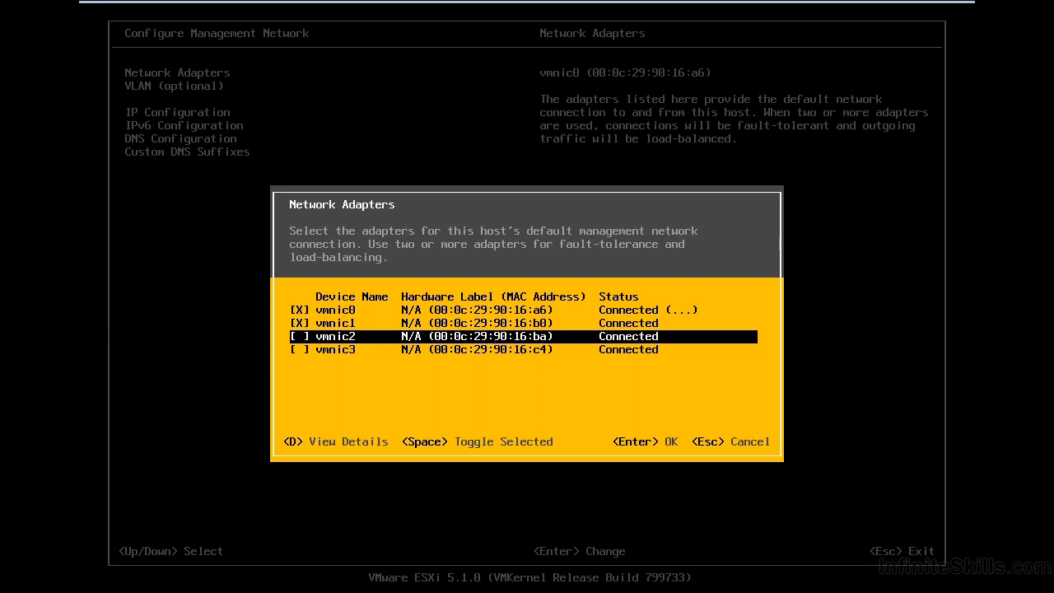
key("Return")
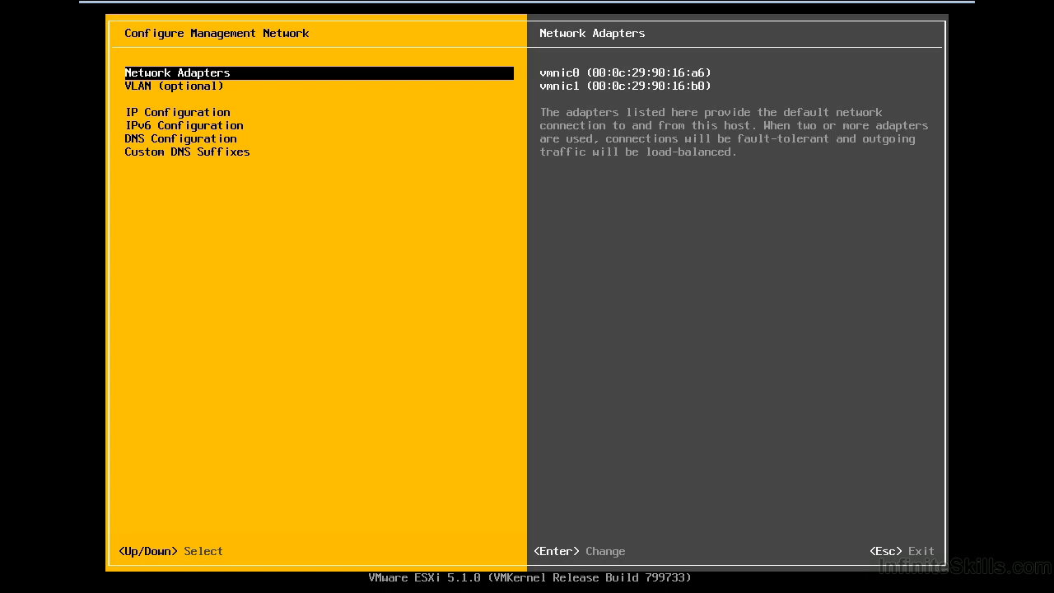
- Review the optional VLAN ID setting of the management network and close it without entering a value
key("Down")
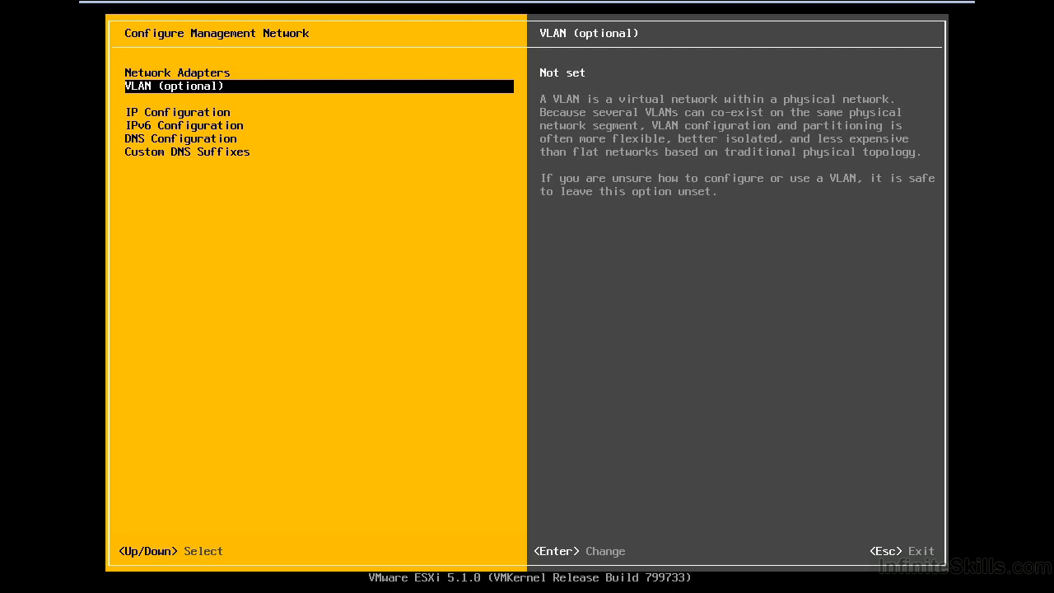
key("Return")
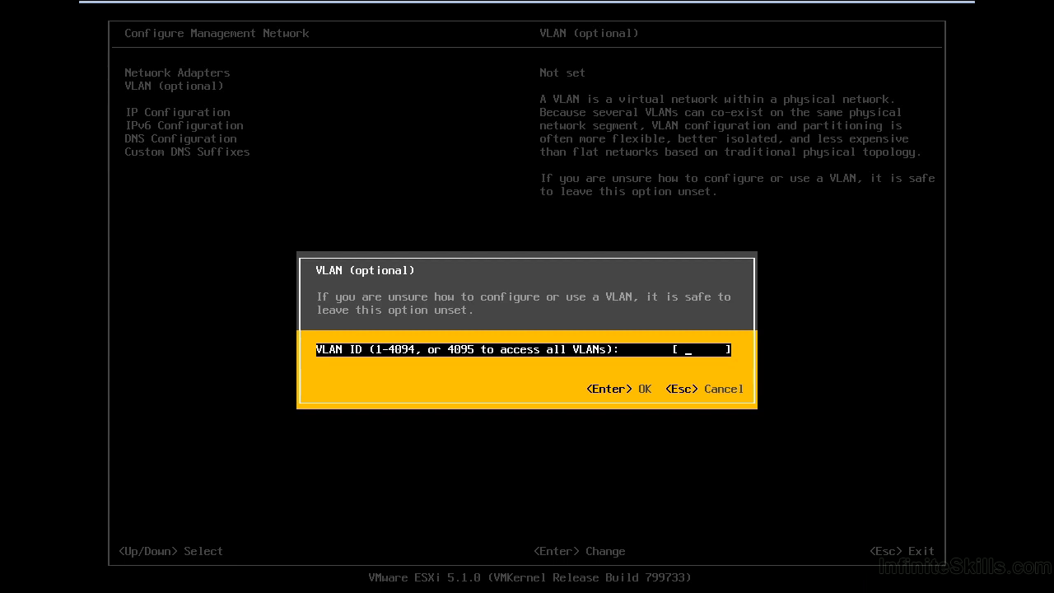
key("Escape")
- Switch the IP configuration to static and set the management IP address to 10.82.1.250
key("Down")
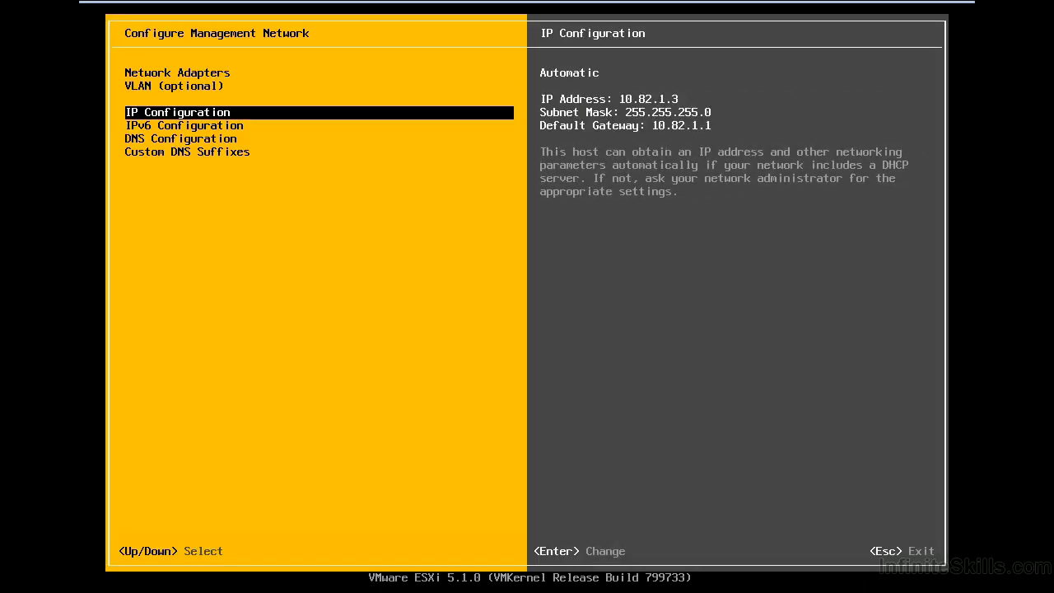
key("Return")
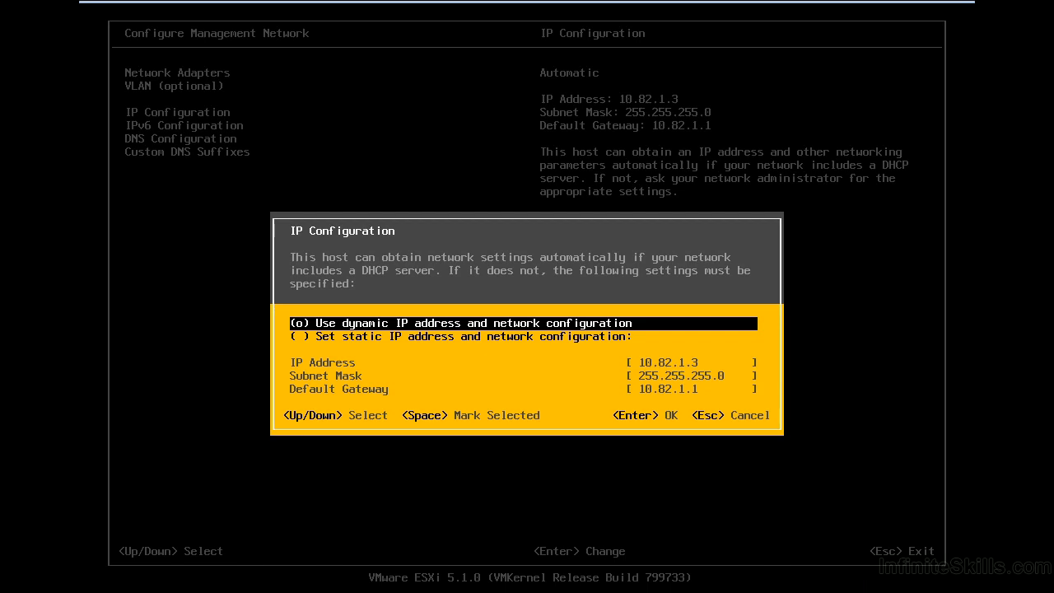
key("Down")
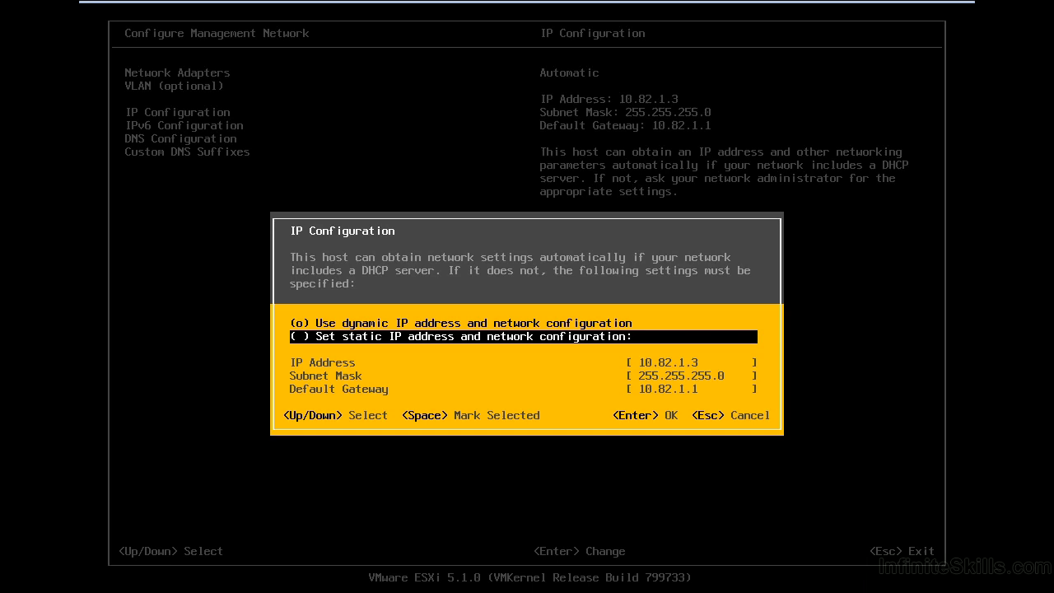
key("space")
key("Down")
key("BackSpace")
key("BackSpace")
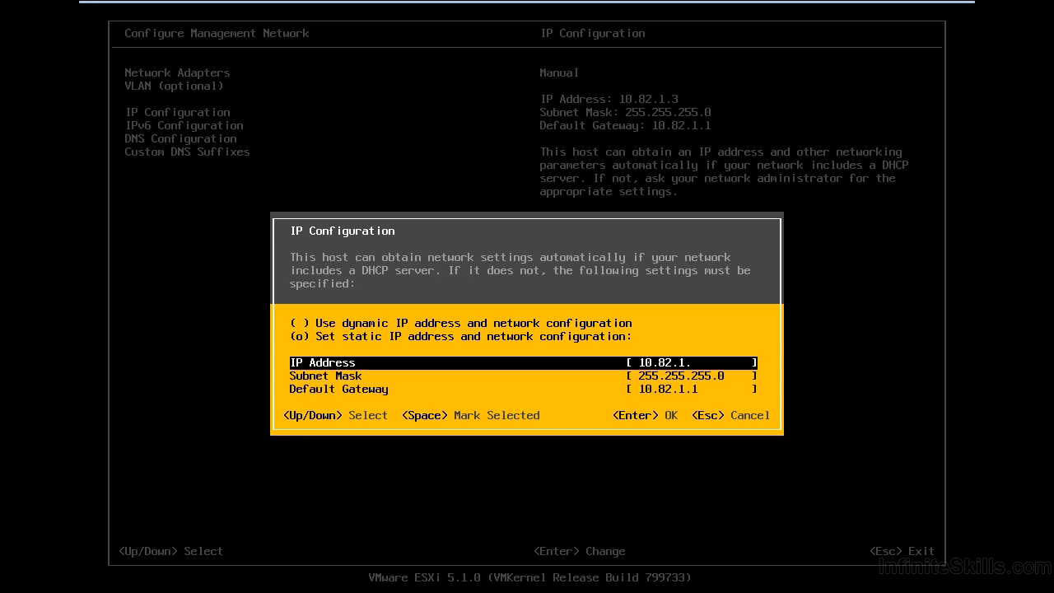
type("250")
key("Down")
key("Down")
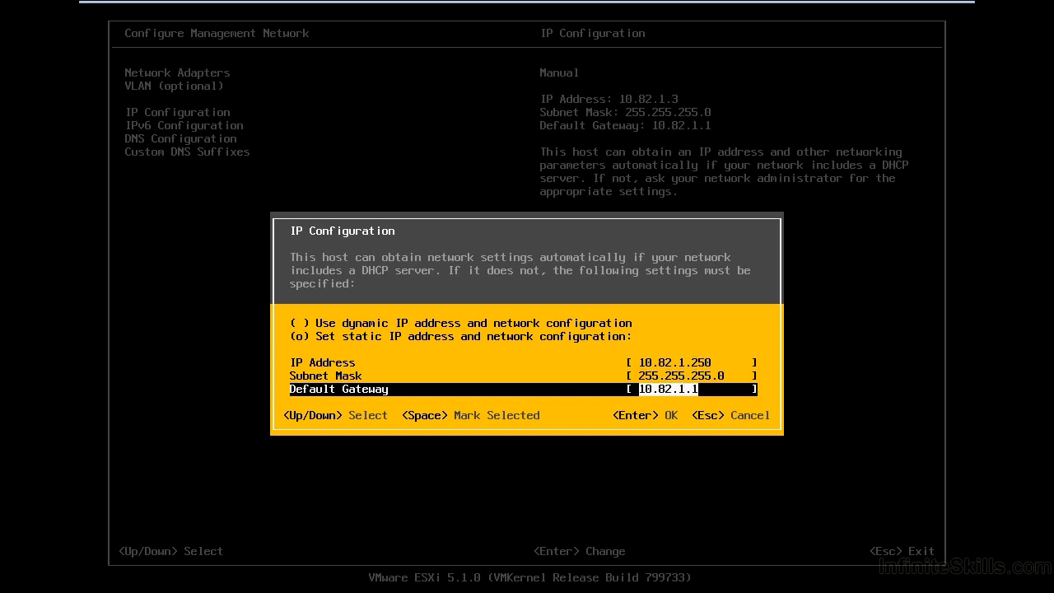
key("Return")
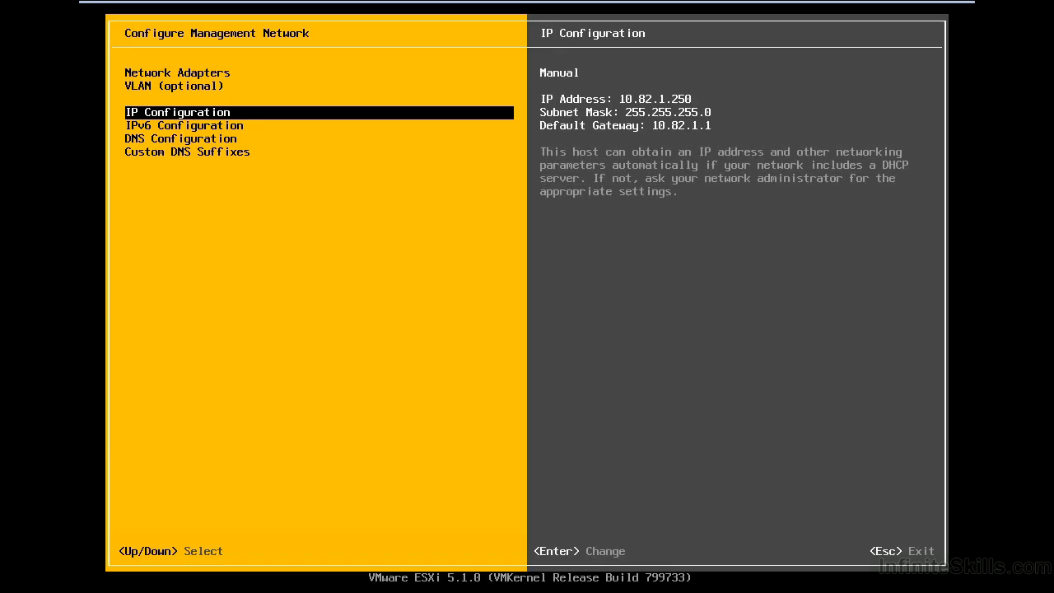
- Set the host's hostname to esx-01 in the DNS configuration
key("Down")
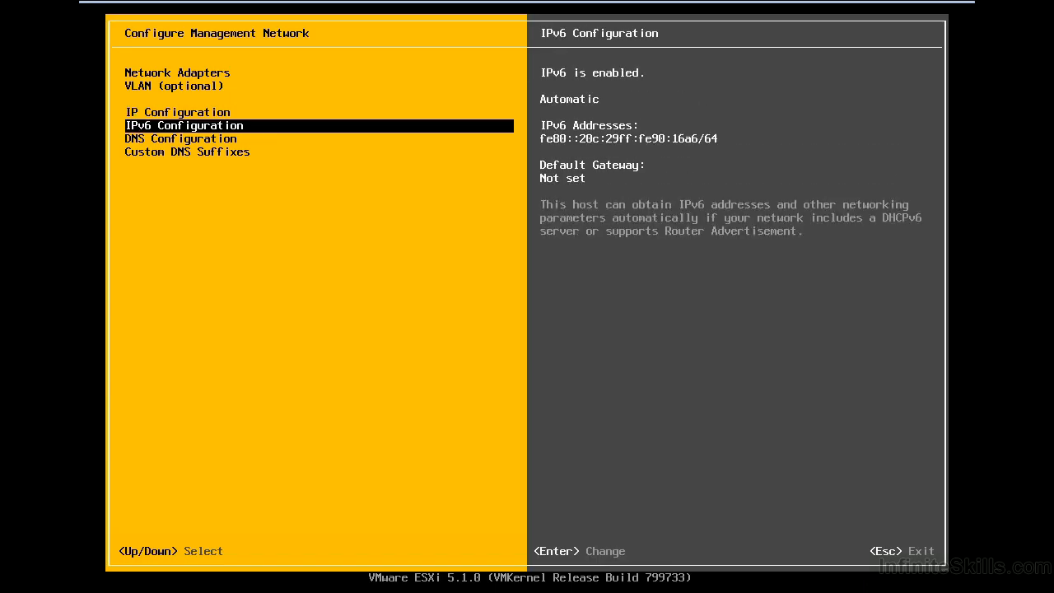
key("Down")
key("Return")
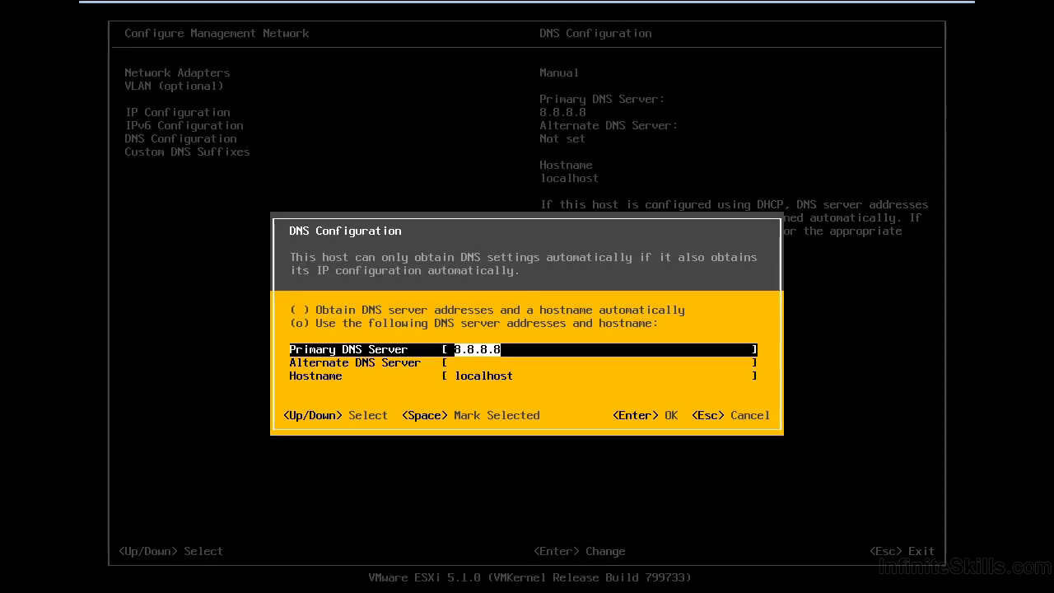
key("Down")
key("Down")
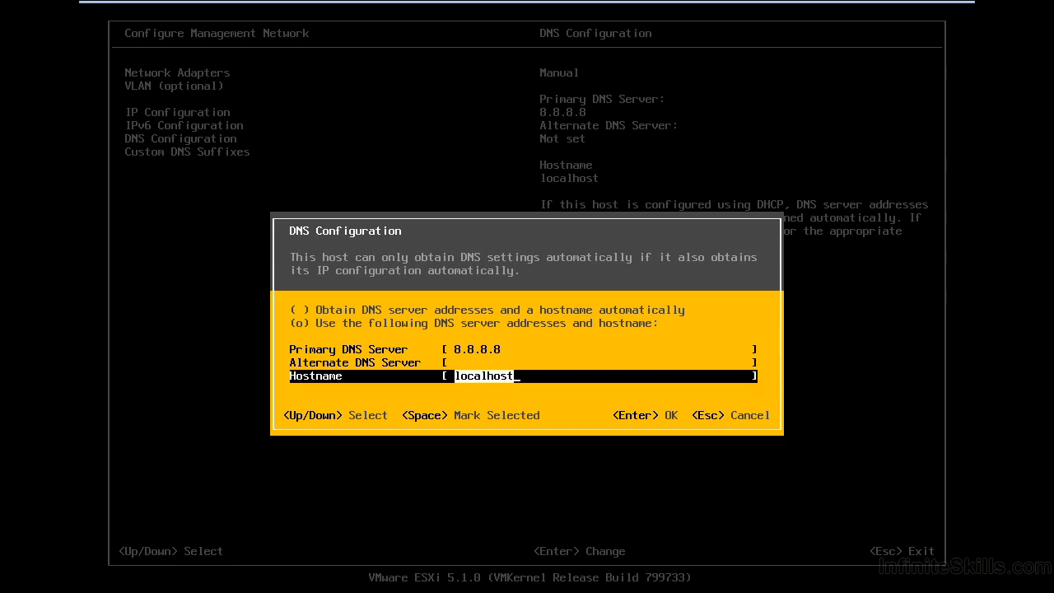
key("BackSpace")
type("esx-01")
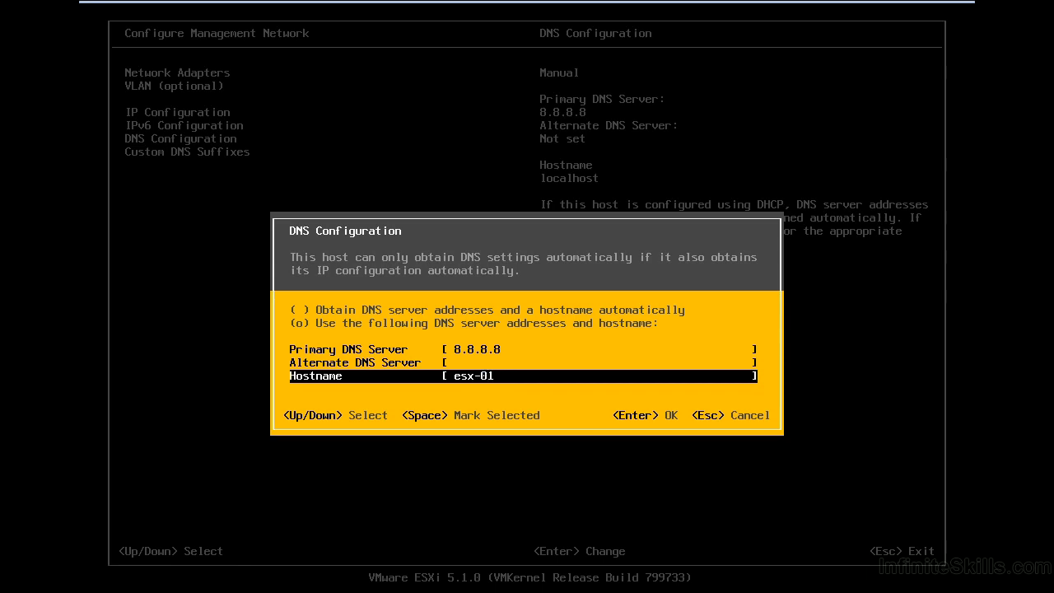
key("Return")
- Set the custom DNS suffix to vmwarelab.local, and apply the management network changes with a network restart
key("Down")
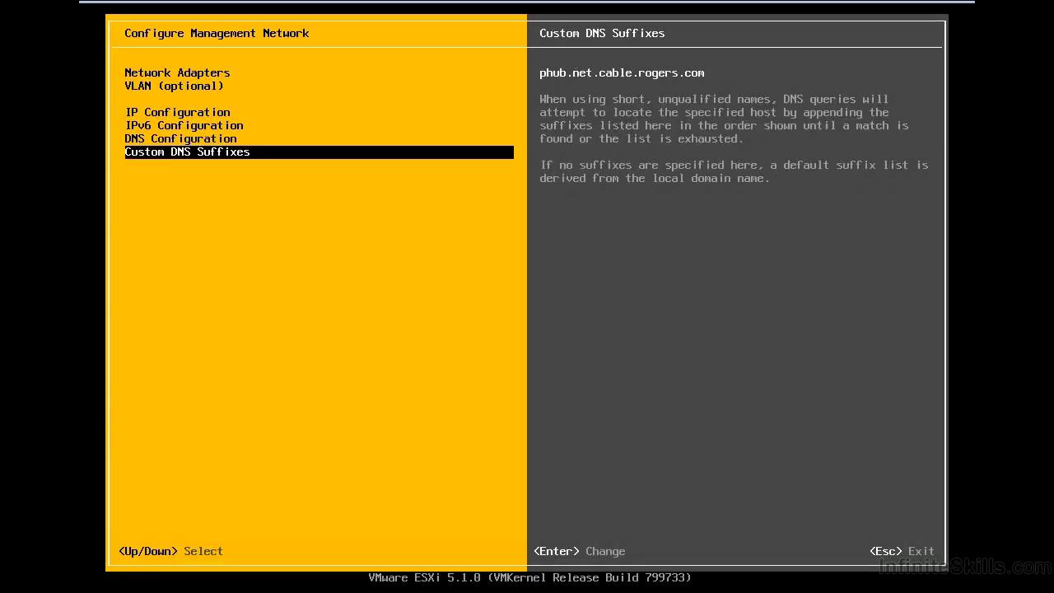
key("Return")
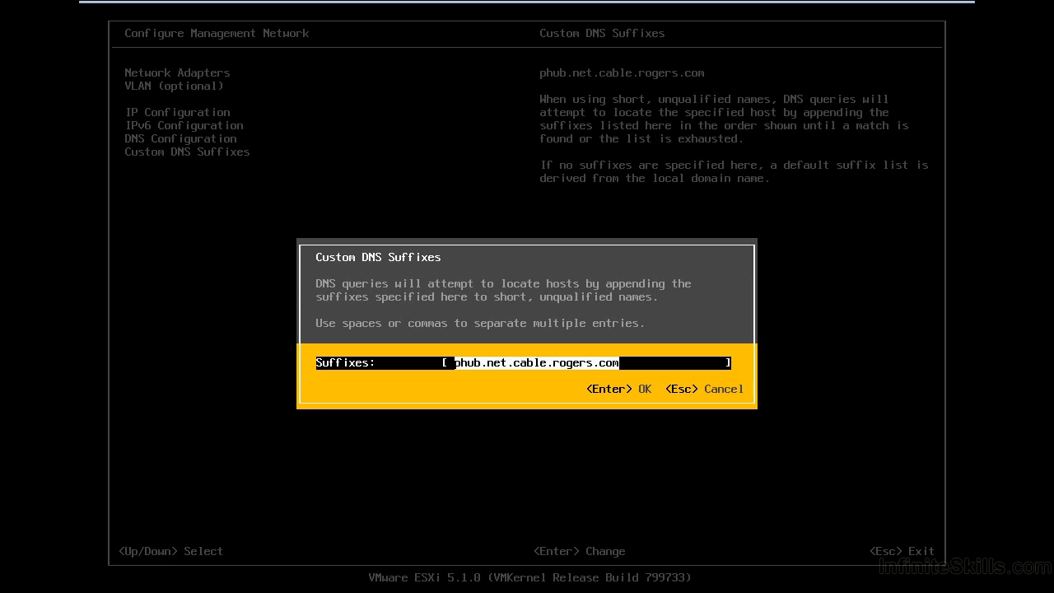
key("BackSpace")
type("vmwarelab.local")
key("Return")
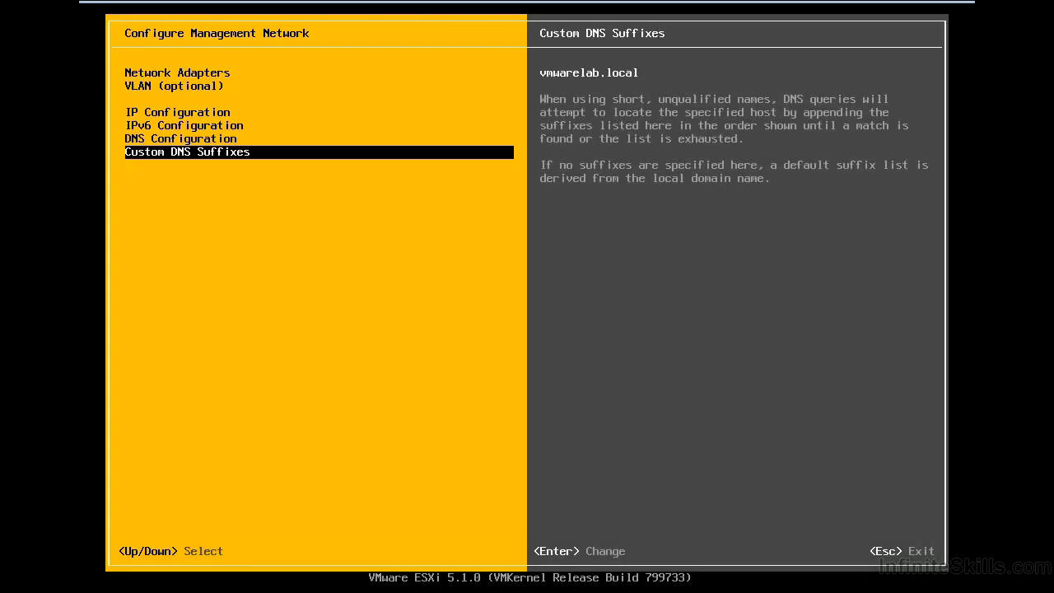
key("Escape")
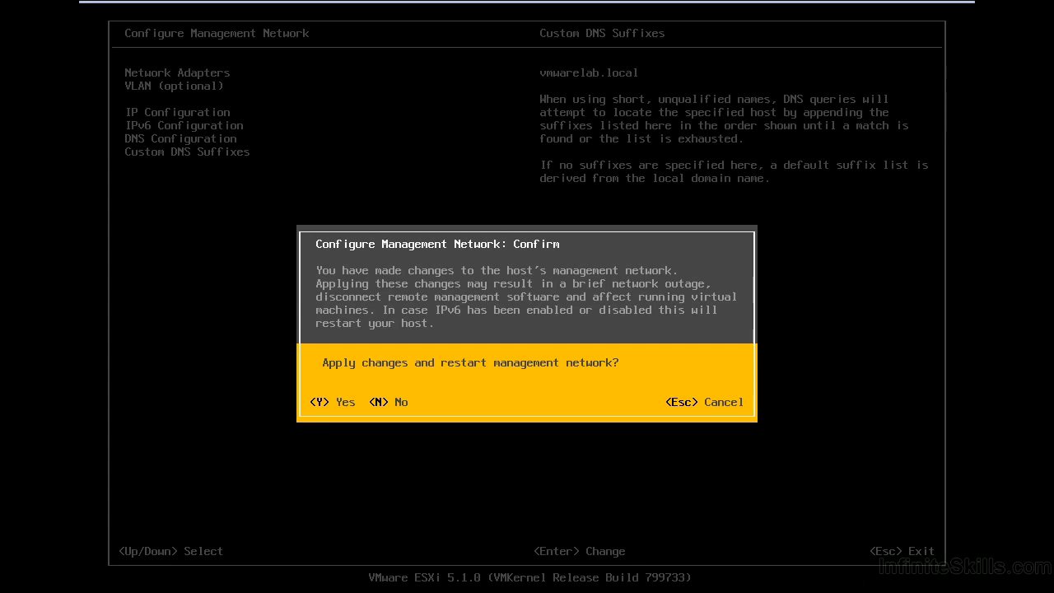
key("y")
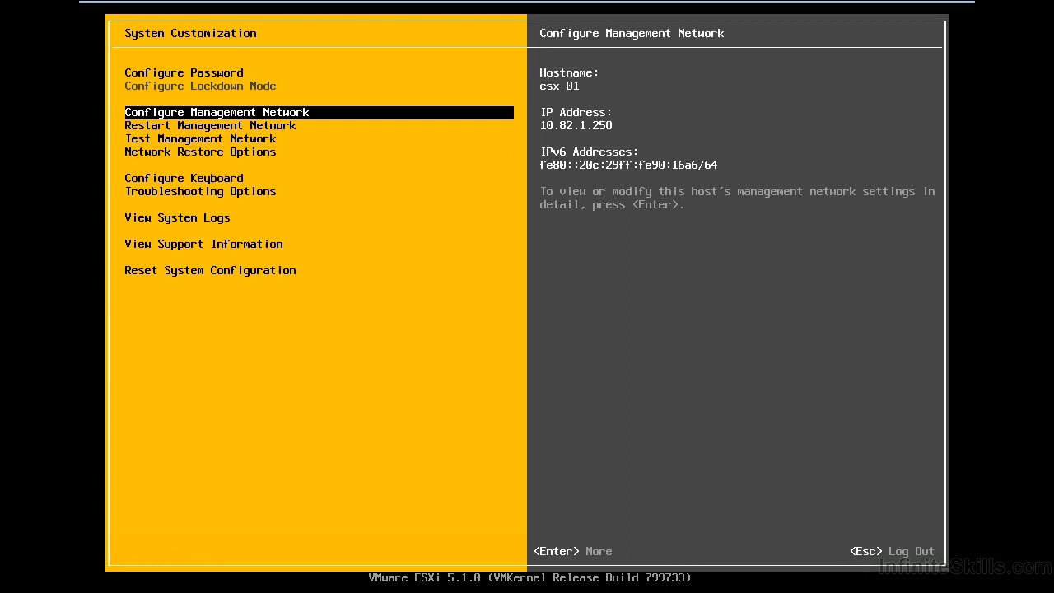
- Review the management network test's ping addresses and hostname, and close it without running the test
key("Down")
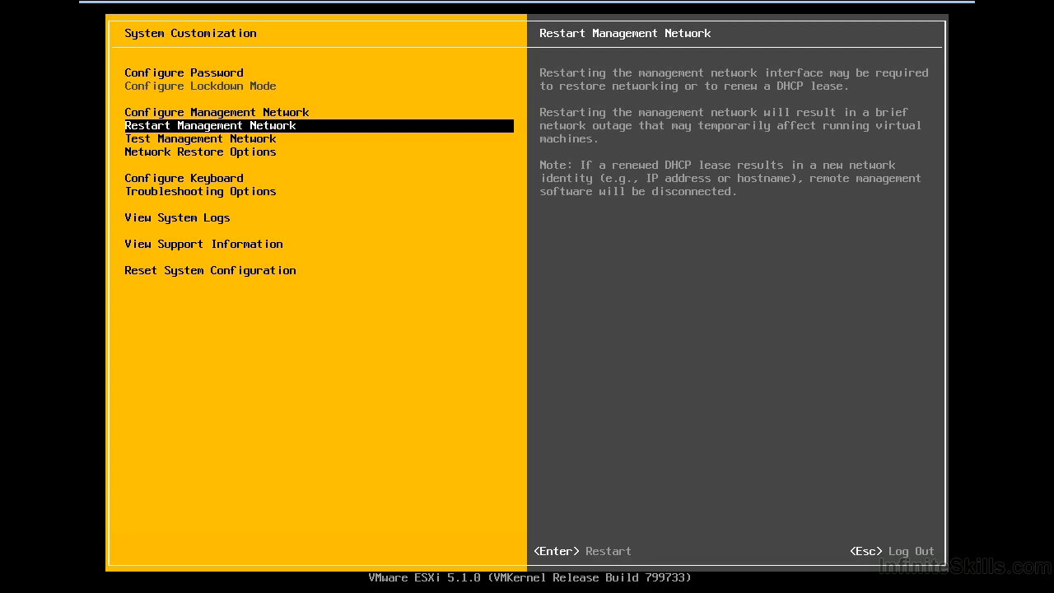
key("Down")
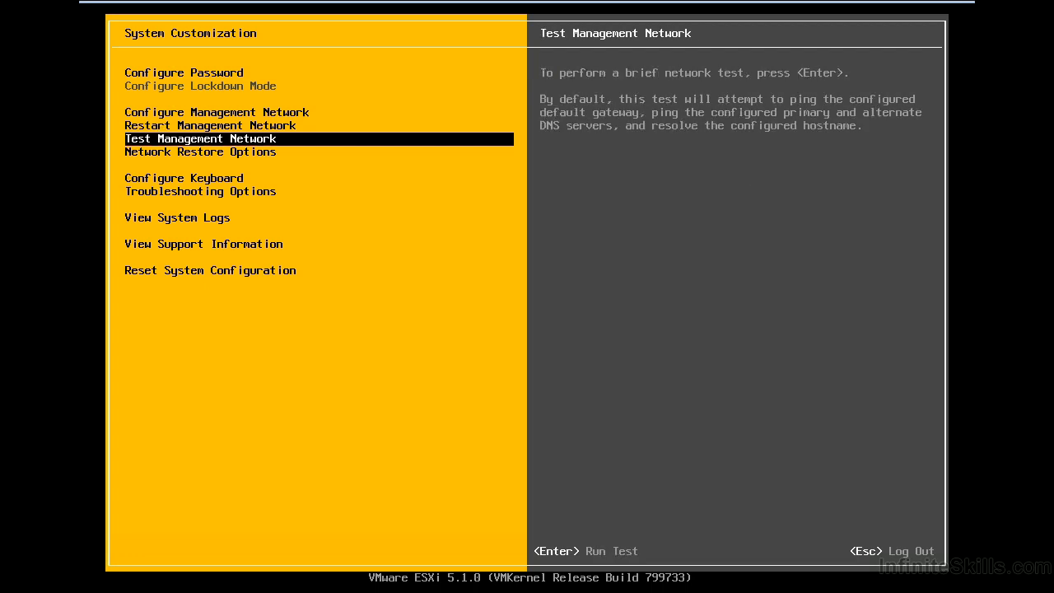
key("Return")
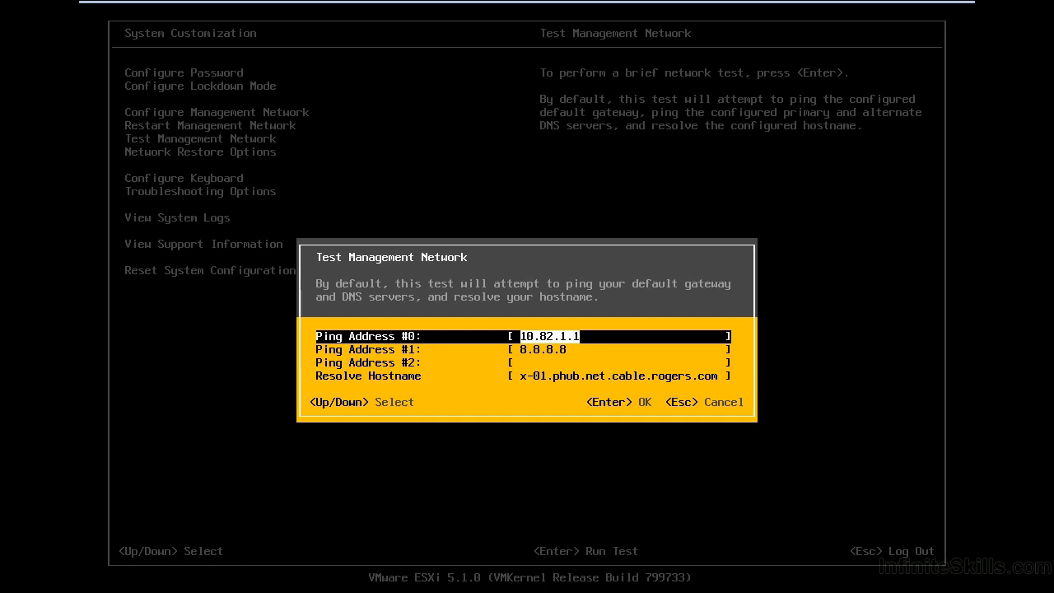
key("Escape")
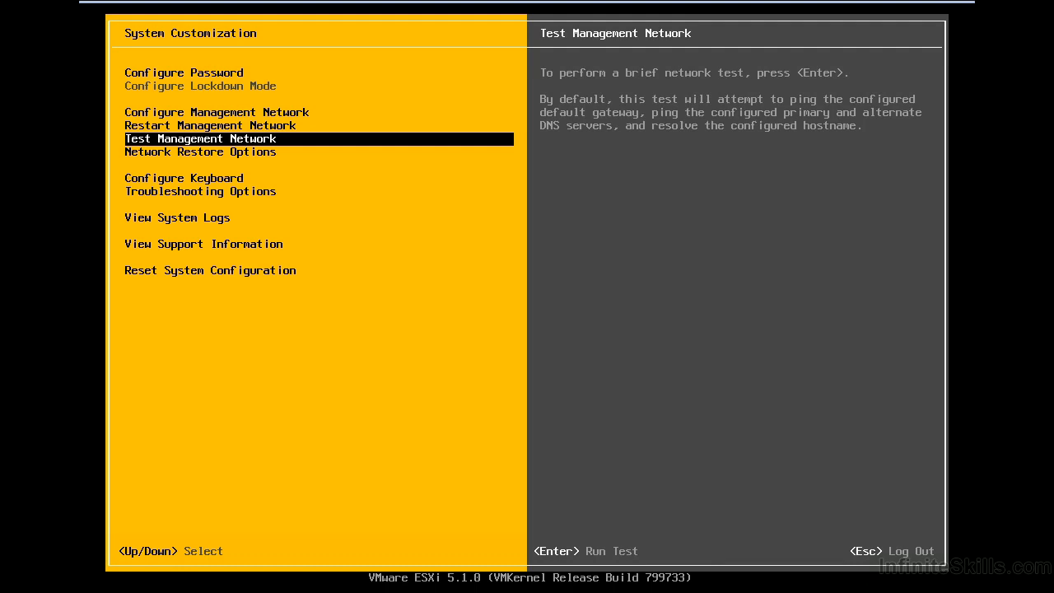
- Review the network restore options and return to the system customization list
key("Down")
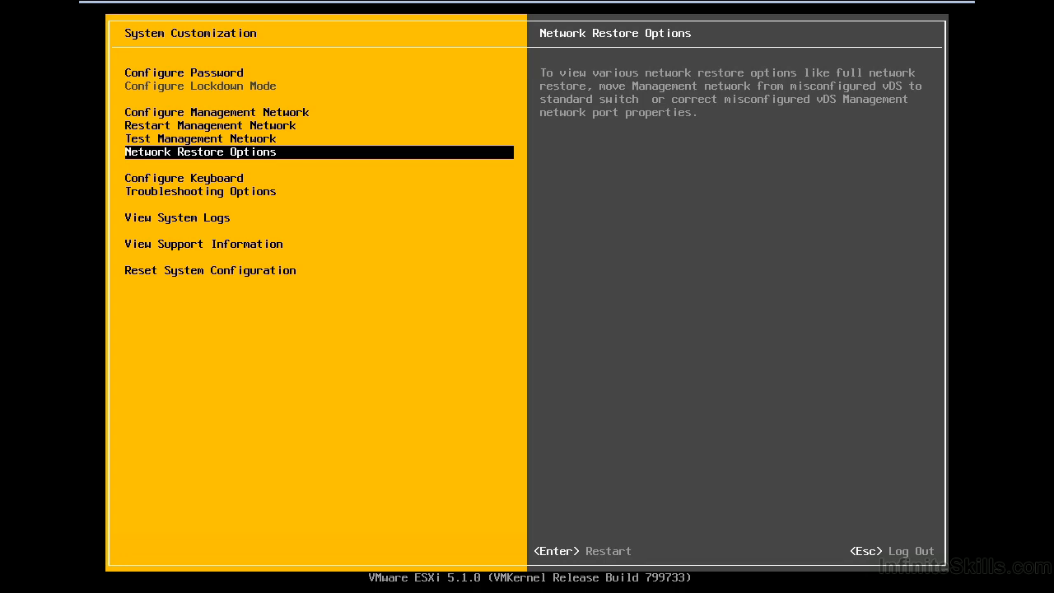
key("Return")
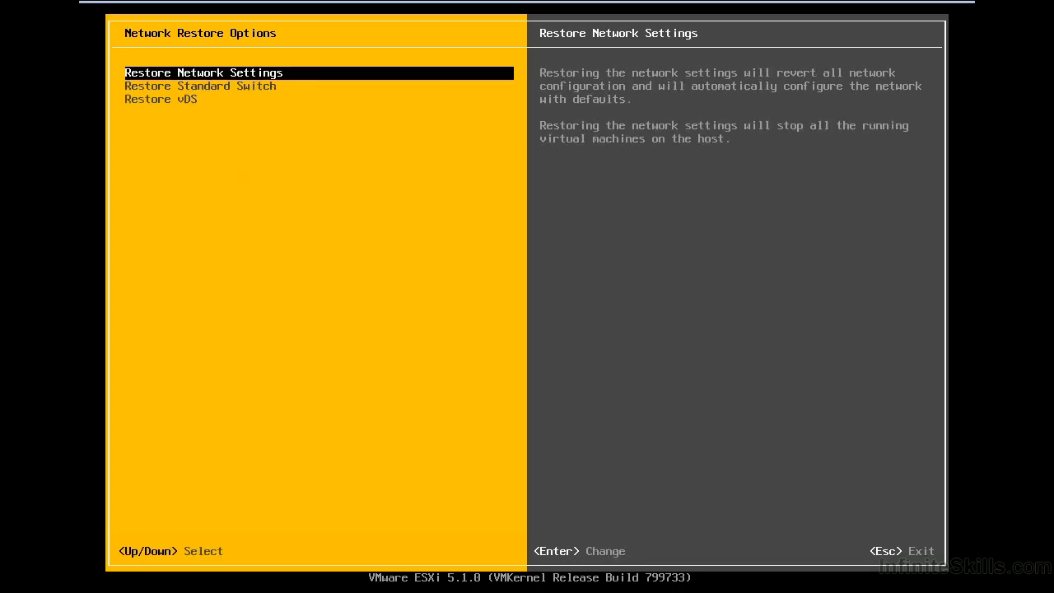
key("Escape")
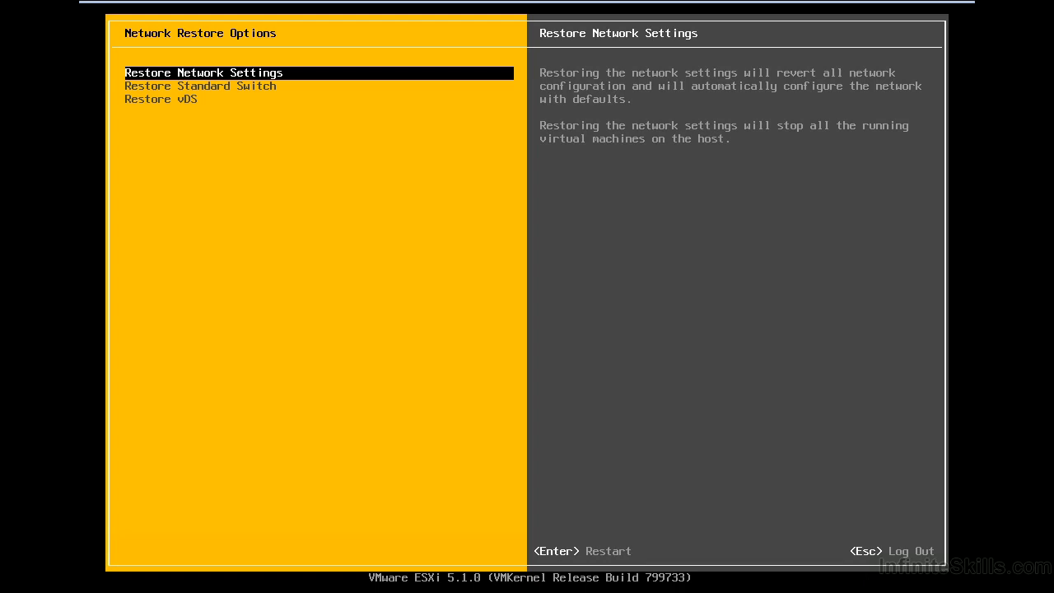
key("Escape")
key("Down")
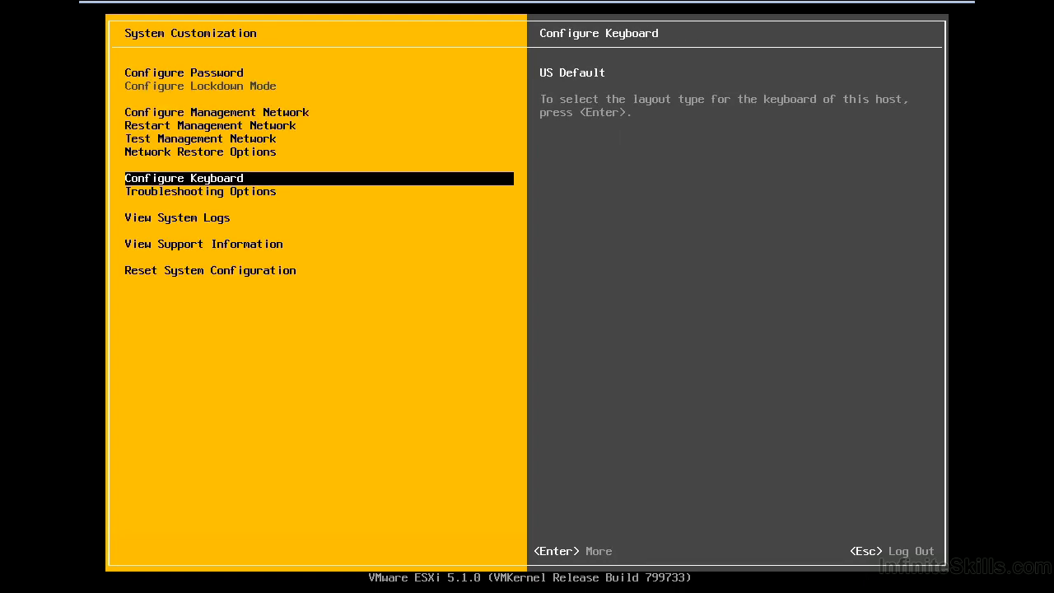
- Review the troubleshooting options and move on to the system logs entry in the customization list
key("Down")
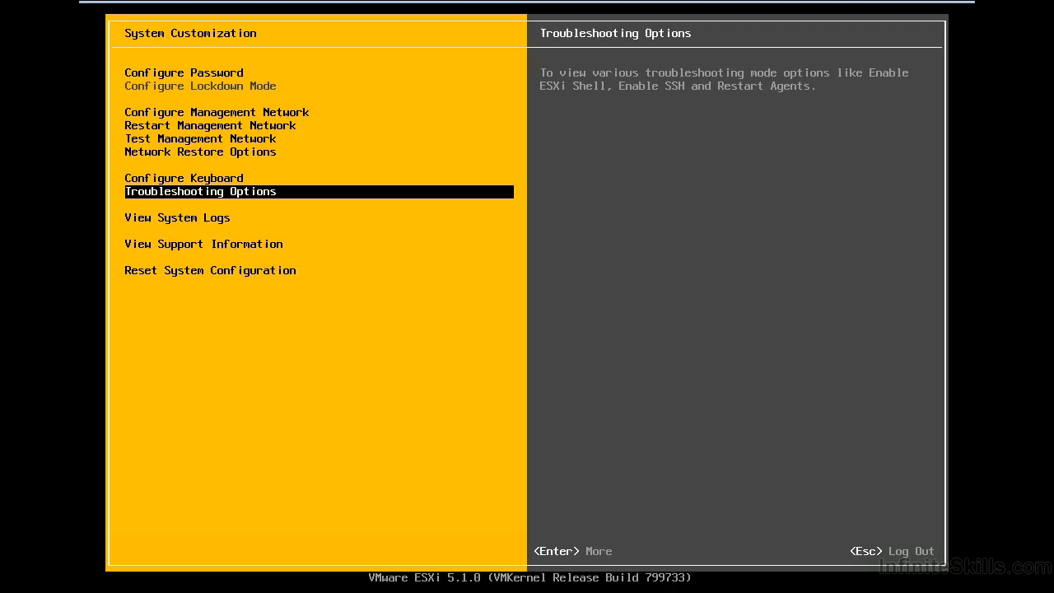
key("Return")
key("Down")
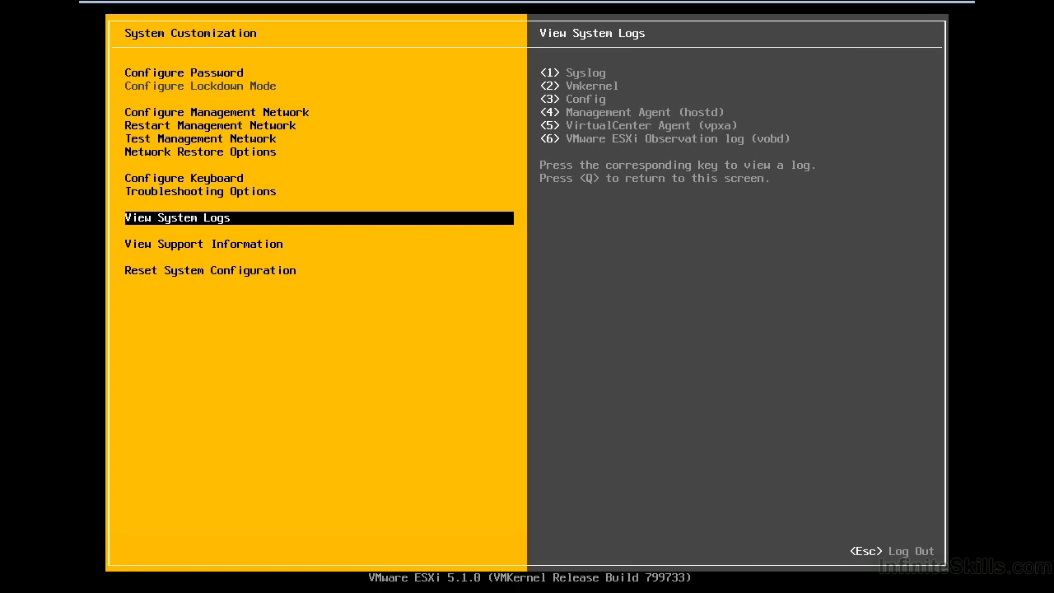
- Examine the Syslog, Vmkernel, Config and Management Agent (hostd) logs one after another, closing each log after viewing
key("1")
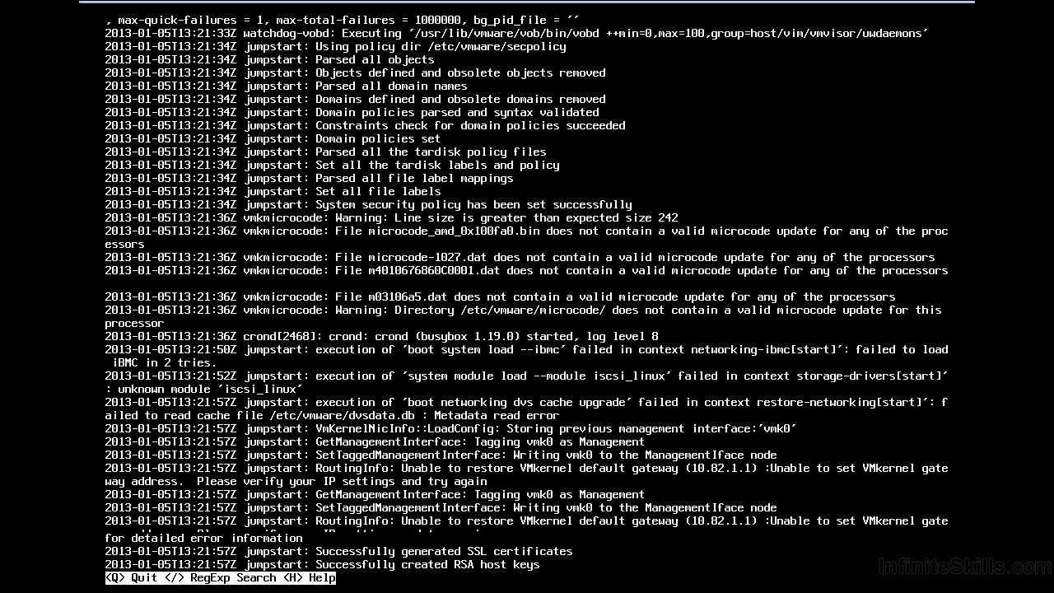
key("q")
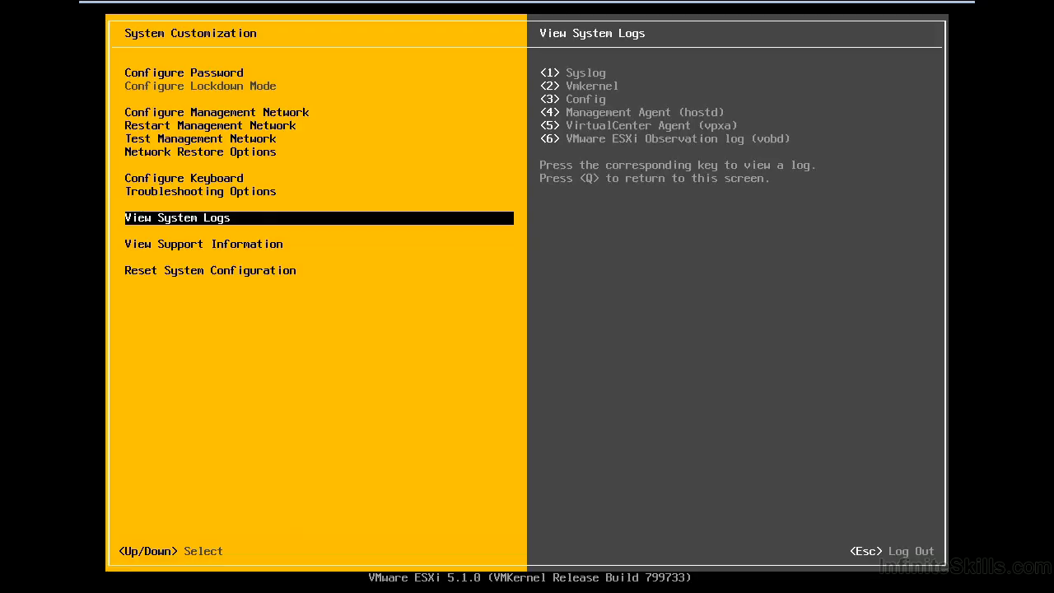
key("2")
key("q")
key("3")
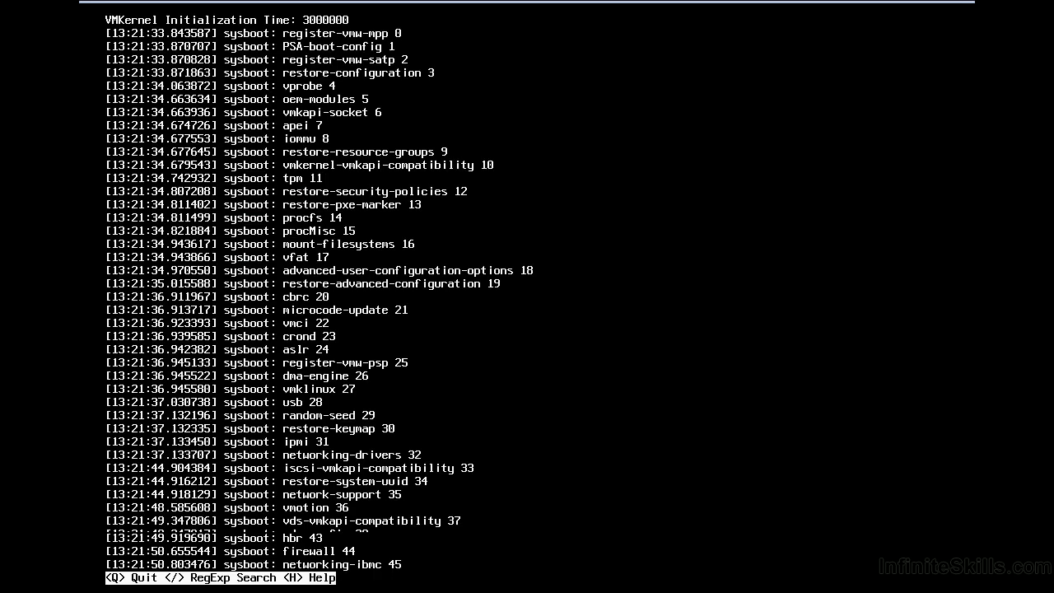
key("q")
key("4")
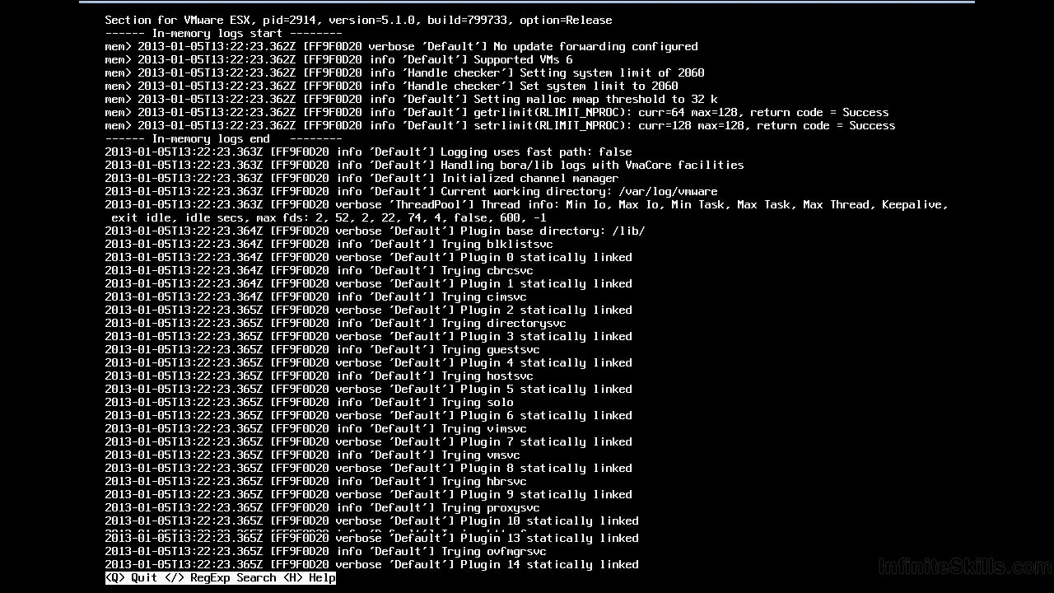
key("q")
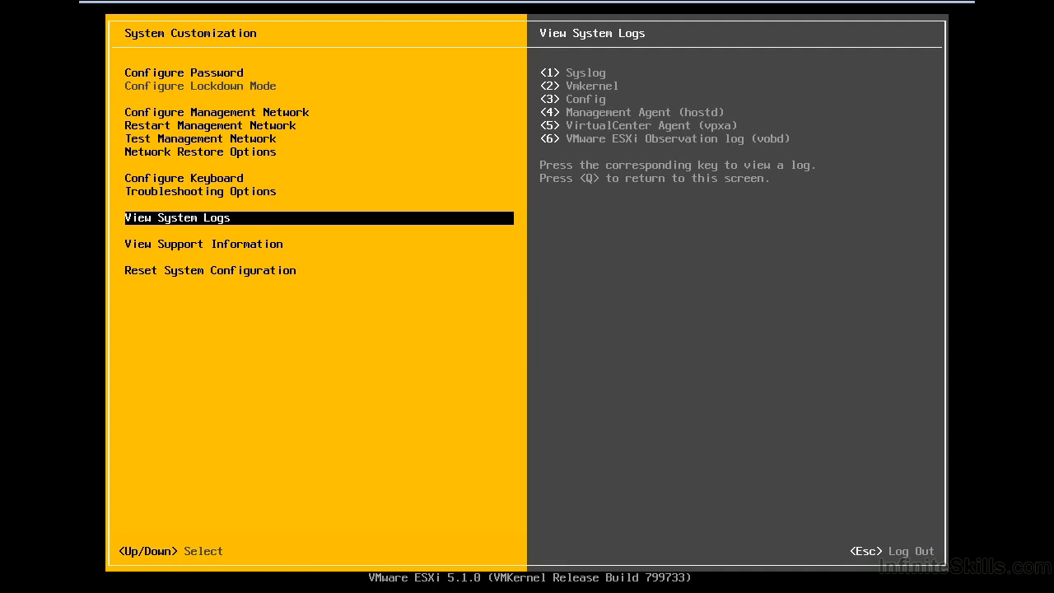
- View the VMware ESXi Observation log (vobd) and the log viewer's command help, and return to system customization
key("6")
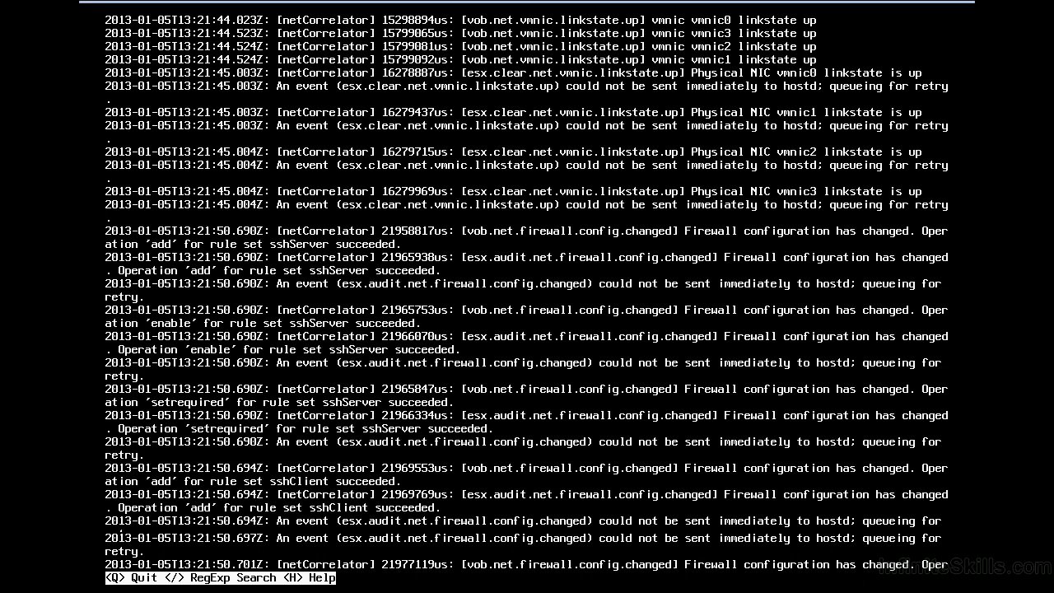
key("h")
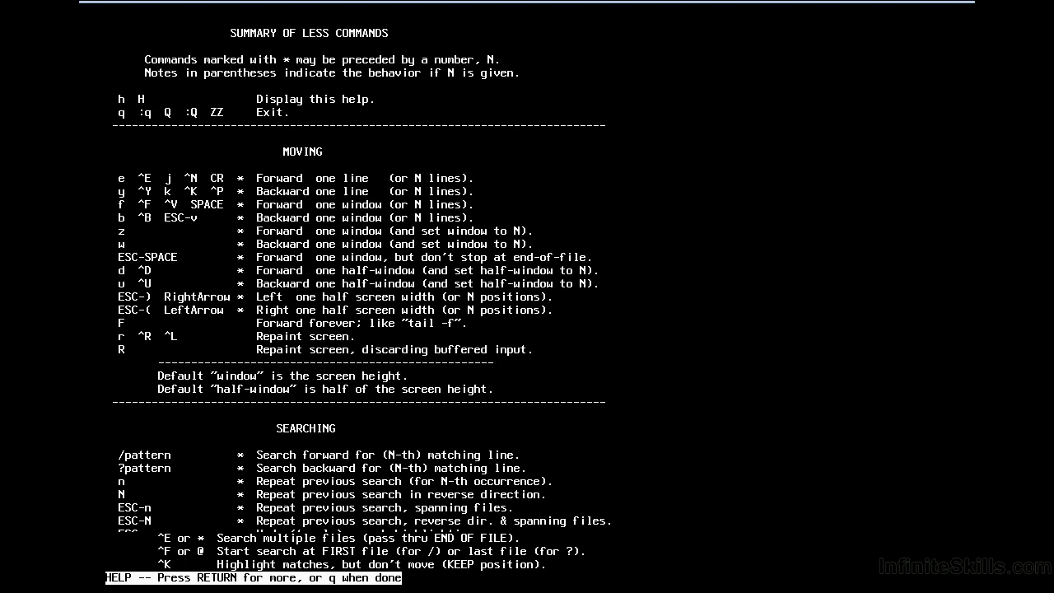
key("q")
key("q")
- Review both pages of the host's support information and the description of the system configuration reset
key("Down")
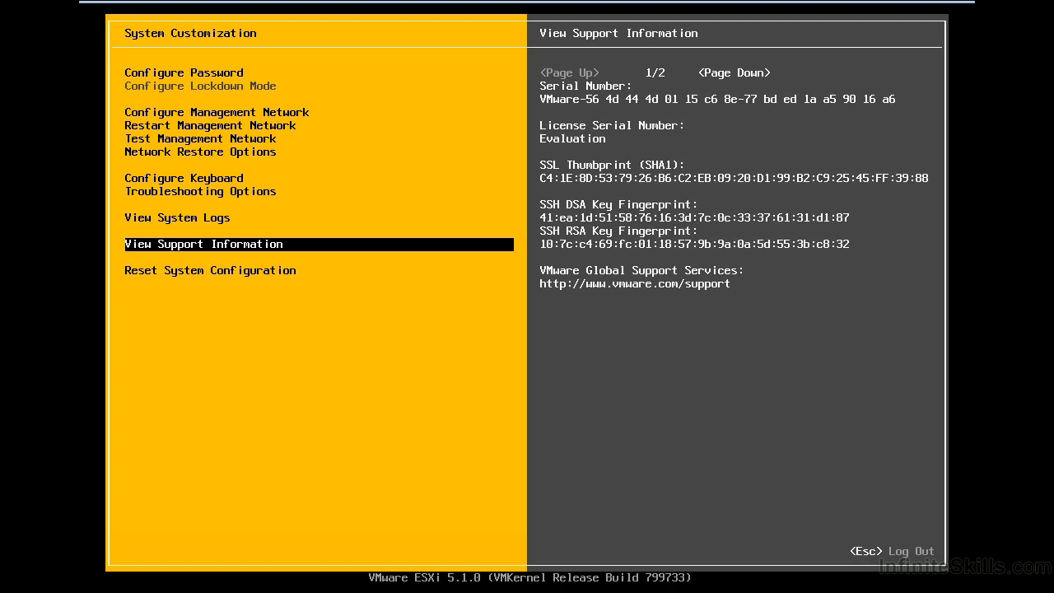
key("Escape")
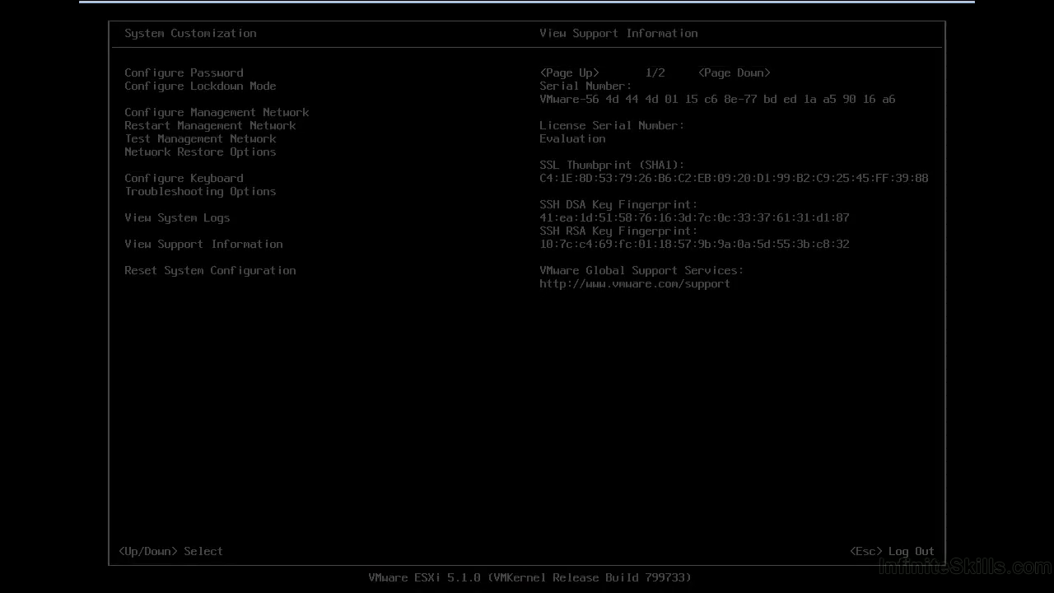
key("Down")
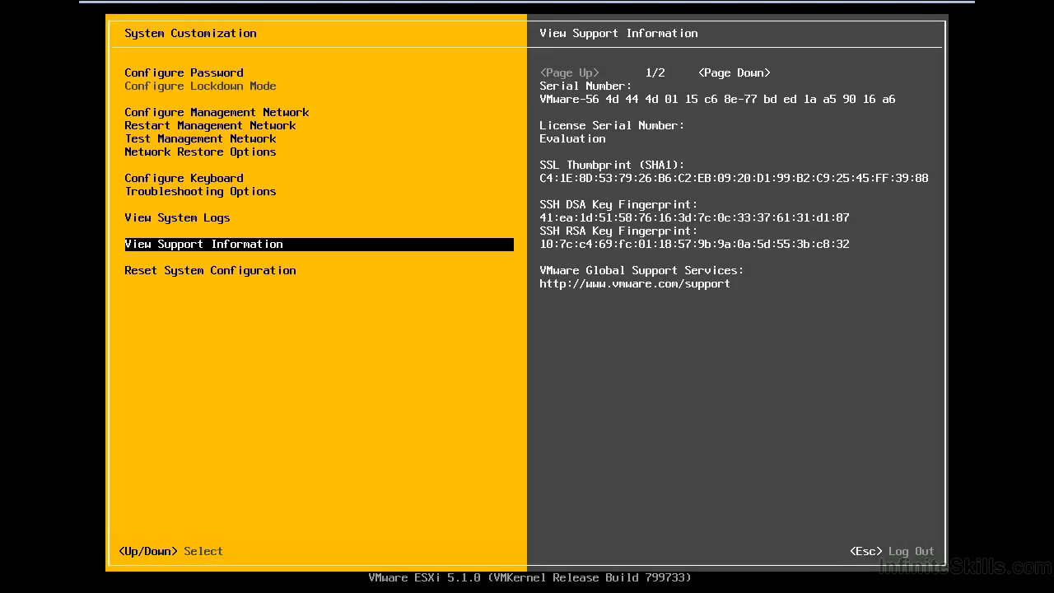
key("Escape")
key("Page_Down")
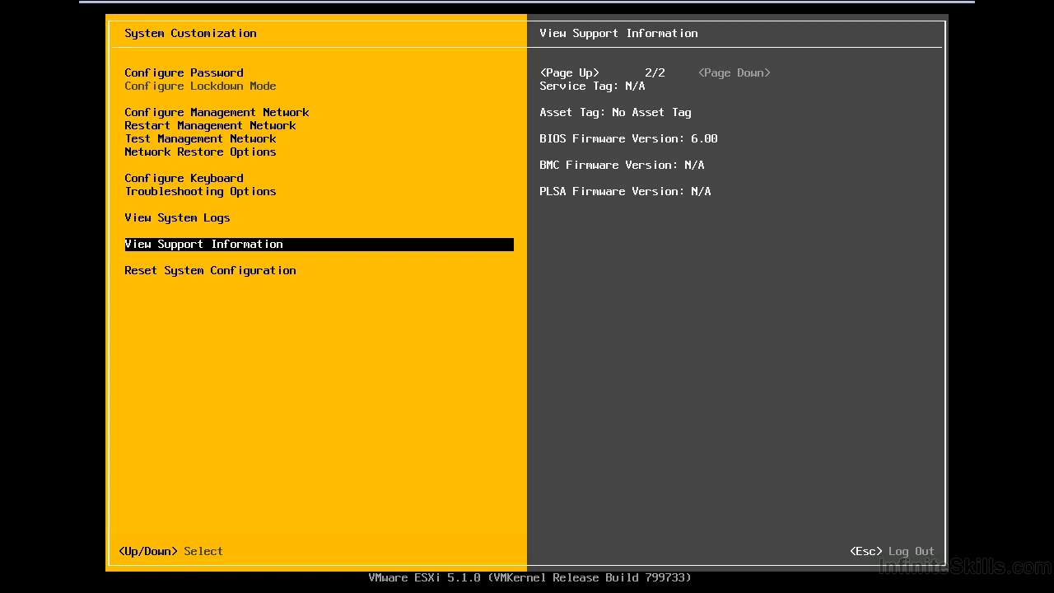
key("Down")
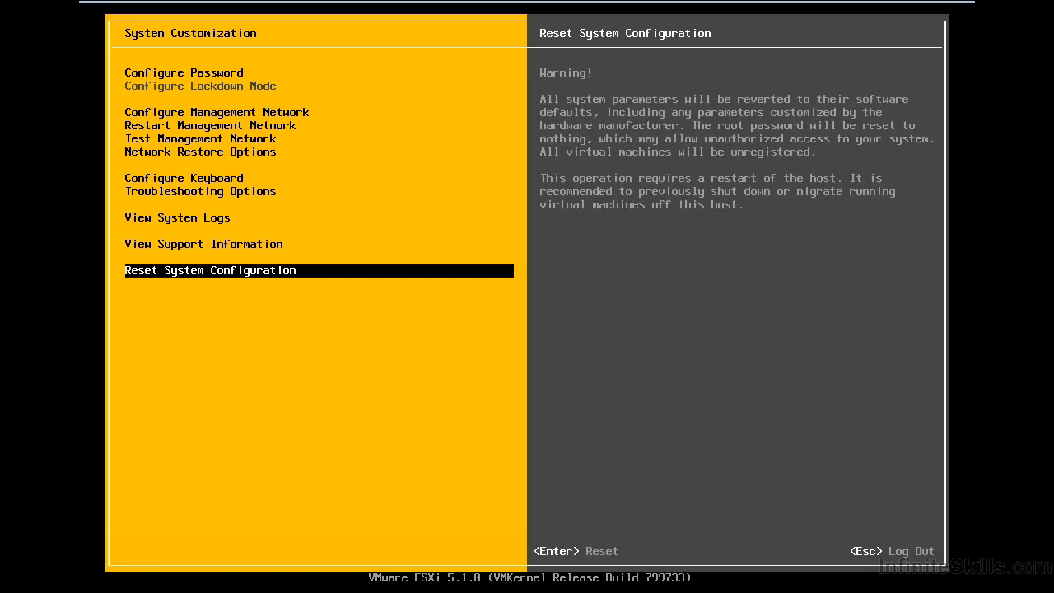